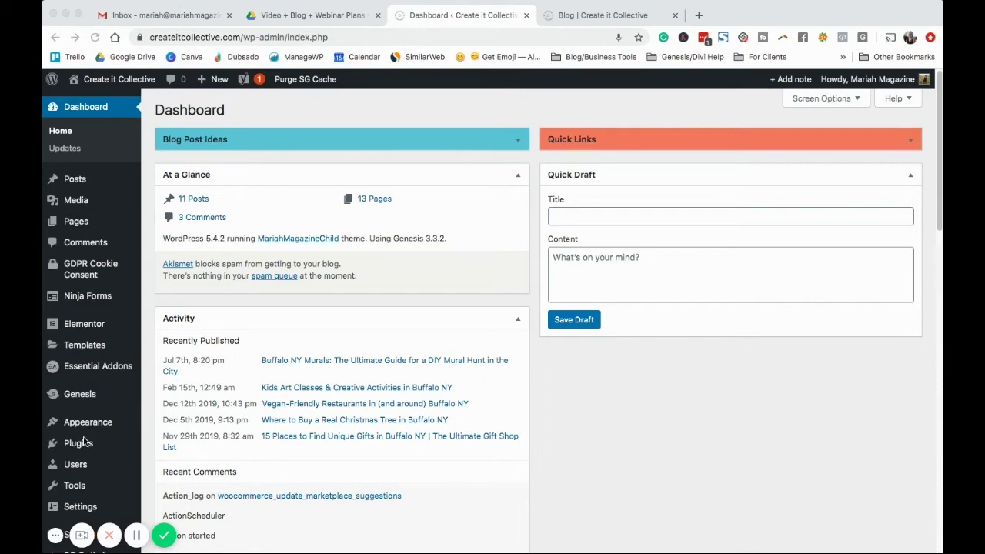
Search the plugin directory for 'redirection' and install the Redirection plugin.
left_click(131, 446)
left_click(86, 445)
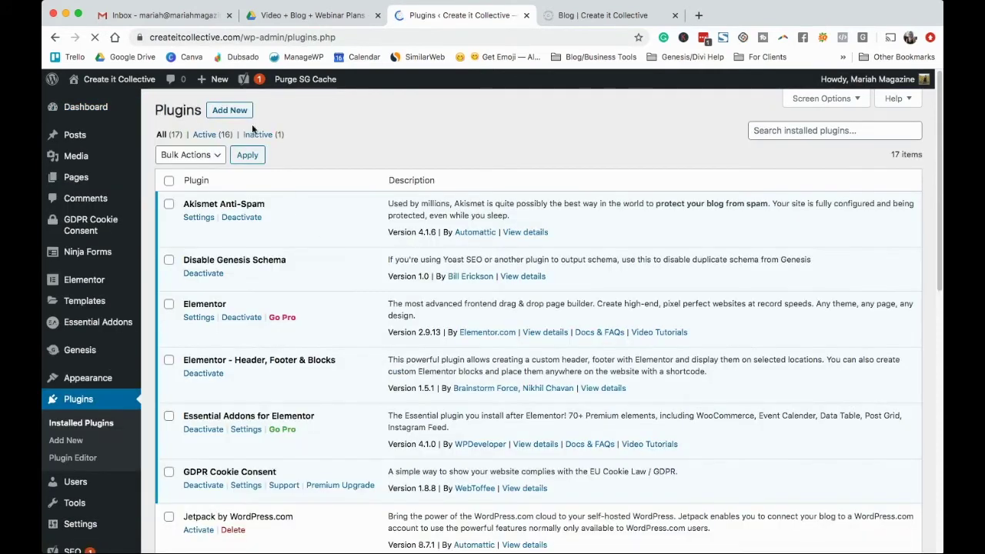
left_click(231, 111)
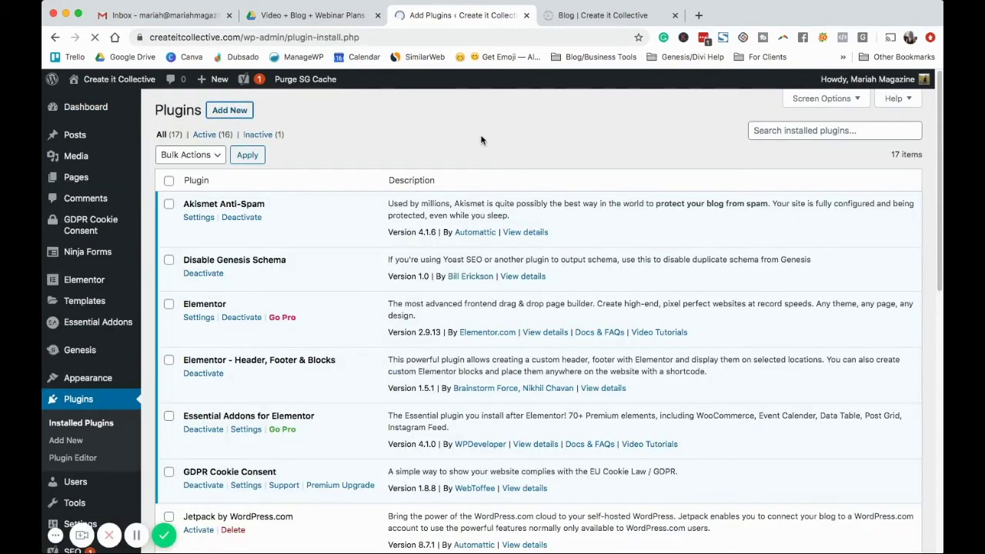
left_click(790, 145)
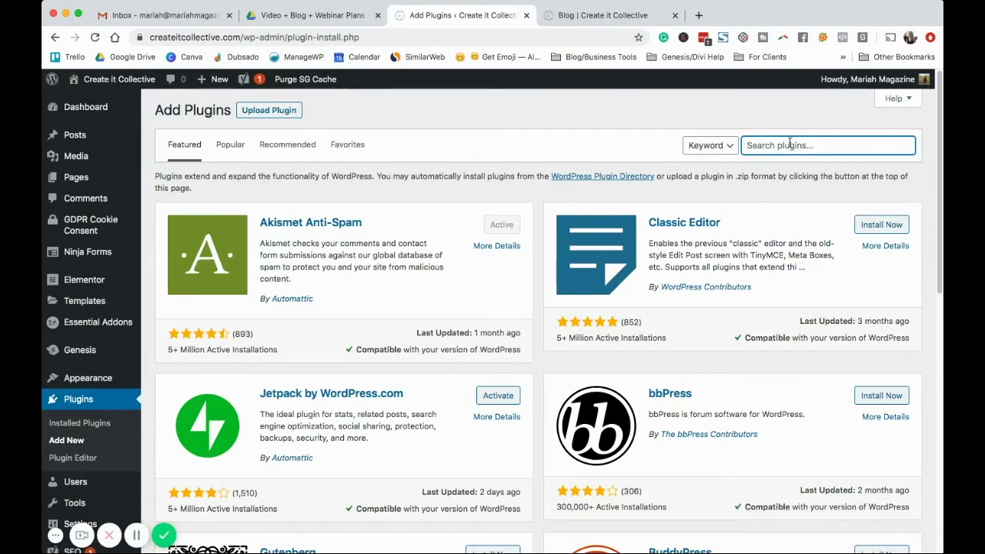
type("redirec")
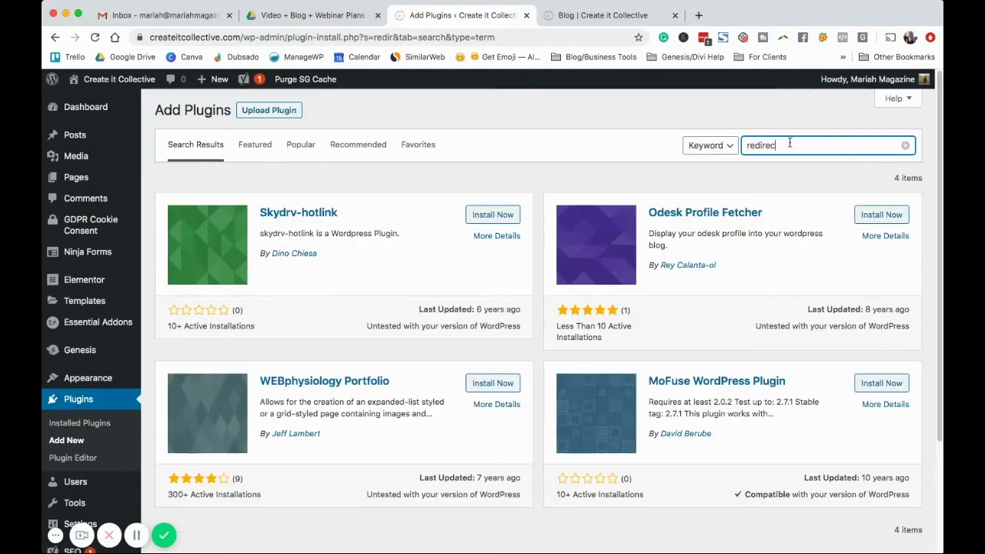
type("tion")
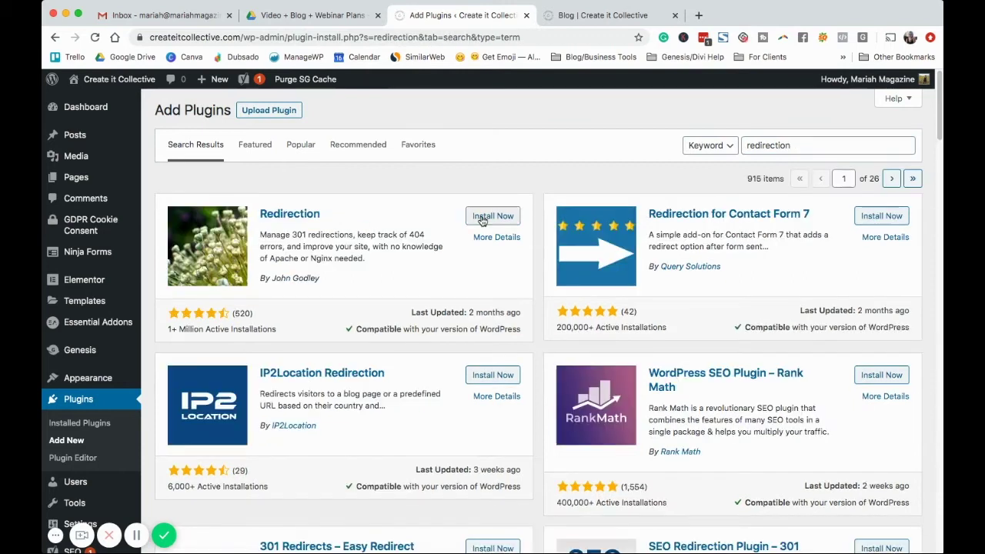
left_click(486, 216)
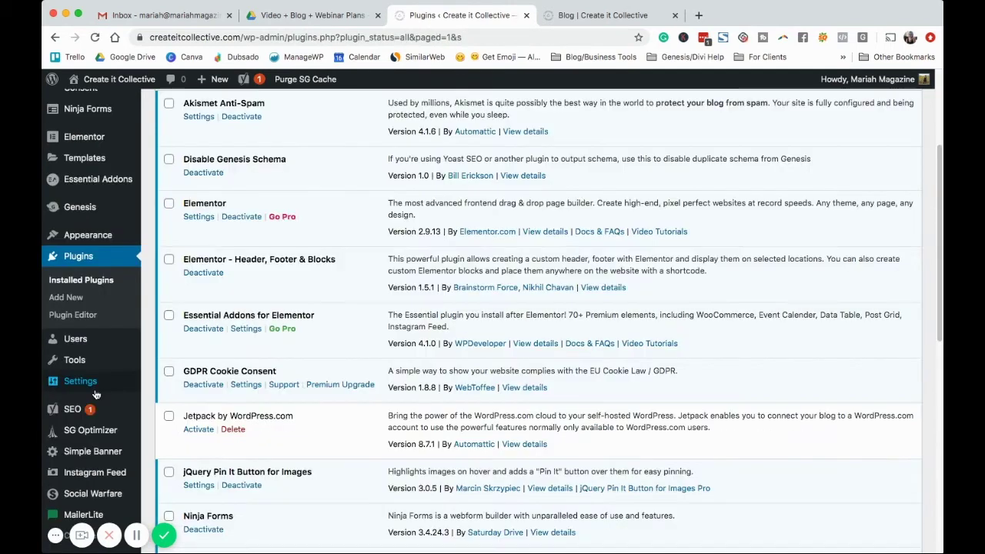
Open the Redirection plugin's admin page under Tools.
mouse_move(95, 394)
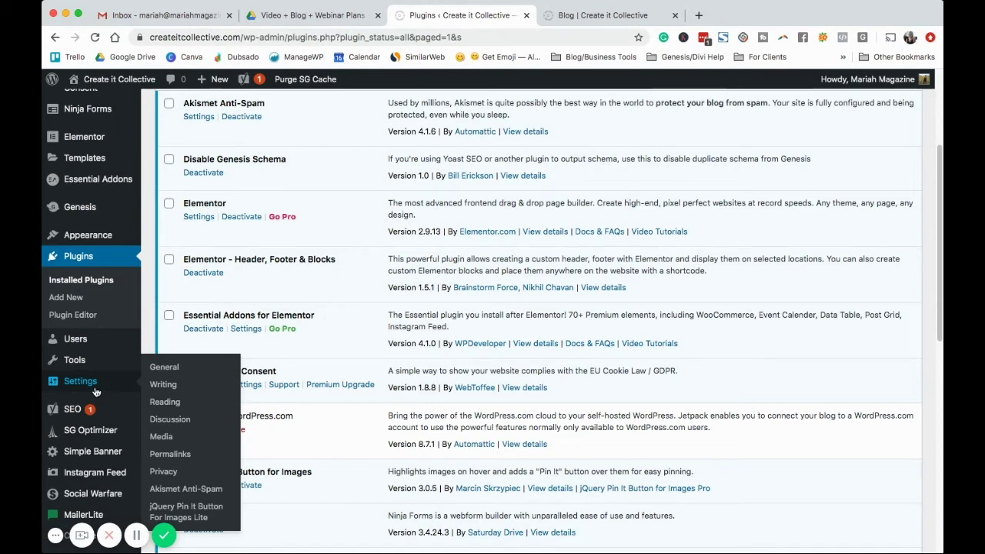
mouse_move(80, 364)
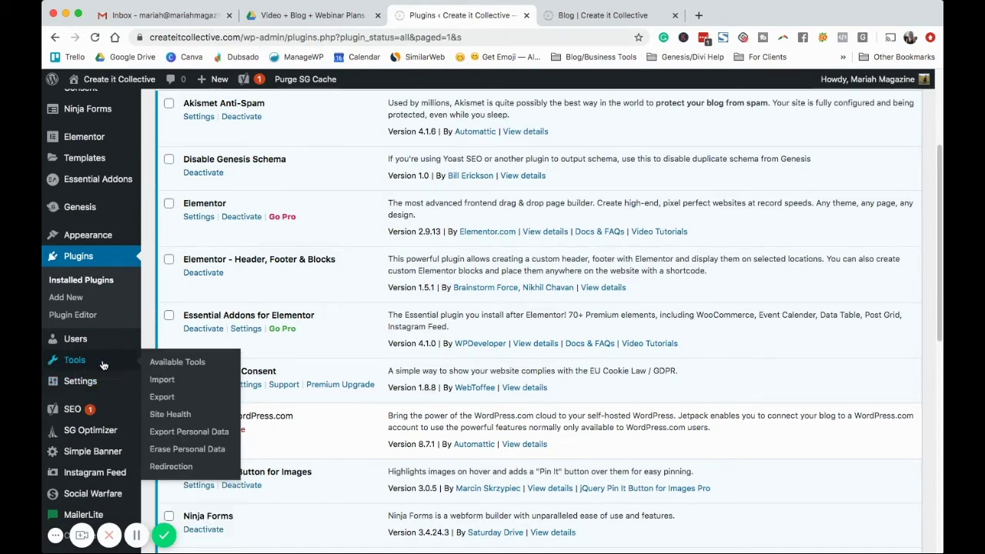
left_click(171, 467)
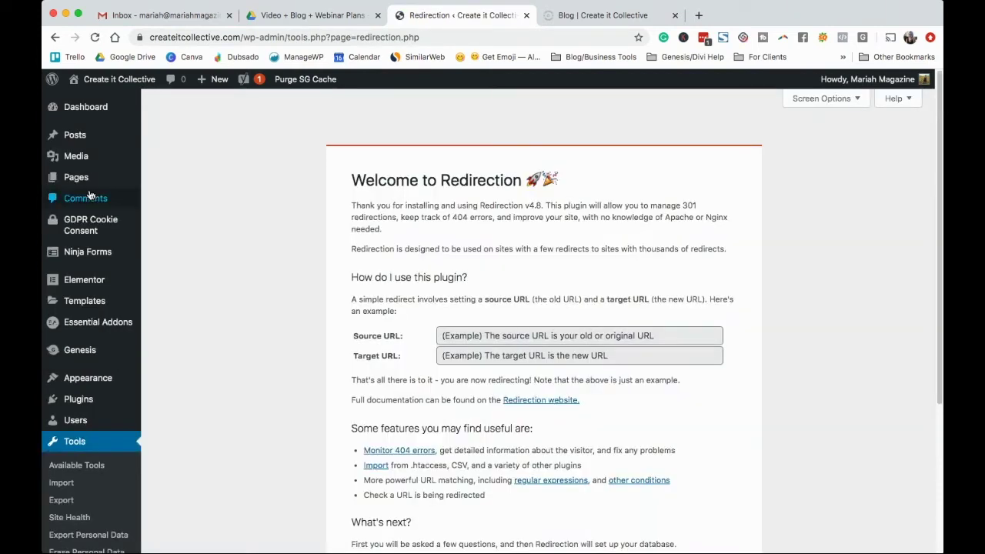
Look over the Welcome to Redirection page and start the setup wizard.
scroll(108, 378, "down", 2)
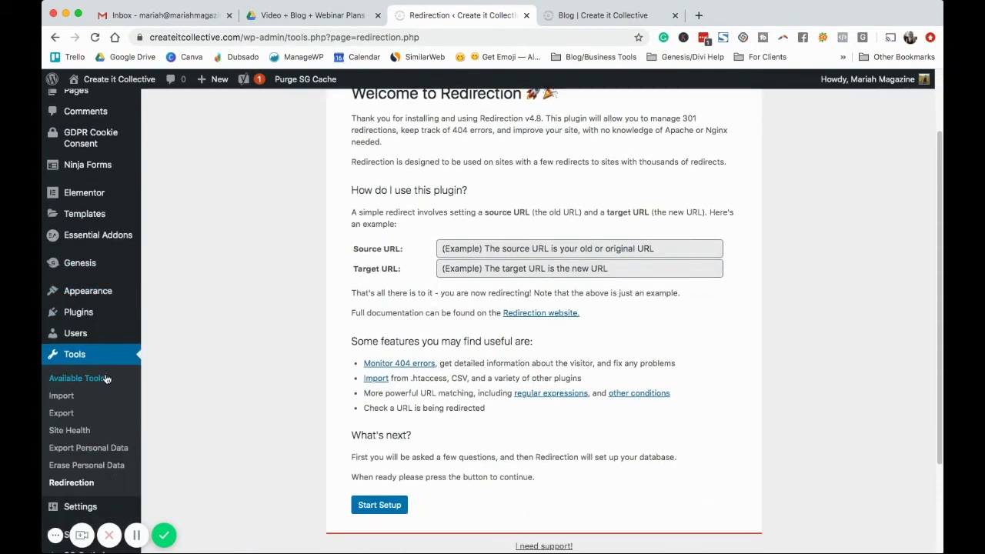
scroll(114, 449, "up", 2)
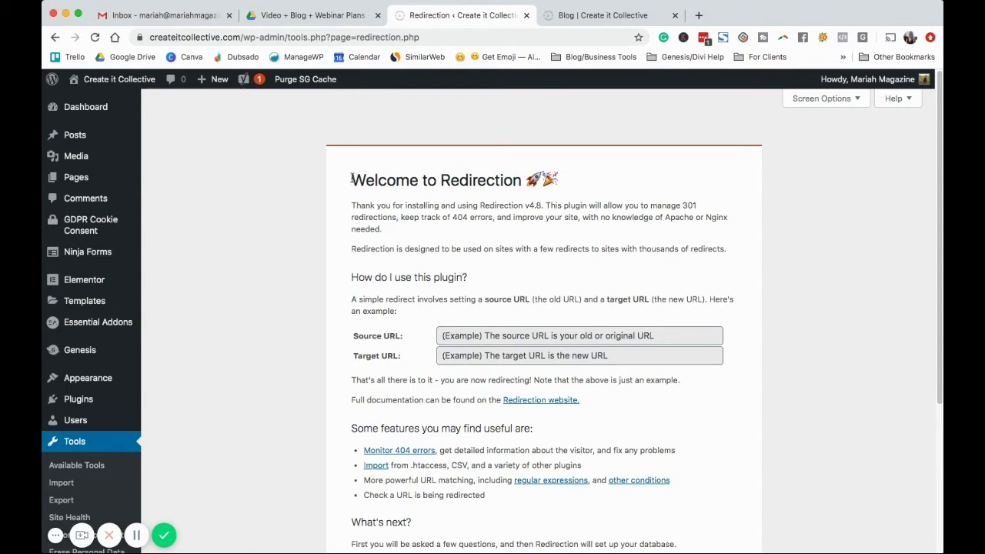
scroll(399, 311, "down", 5)
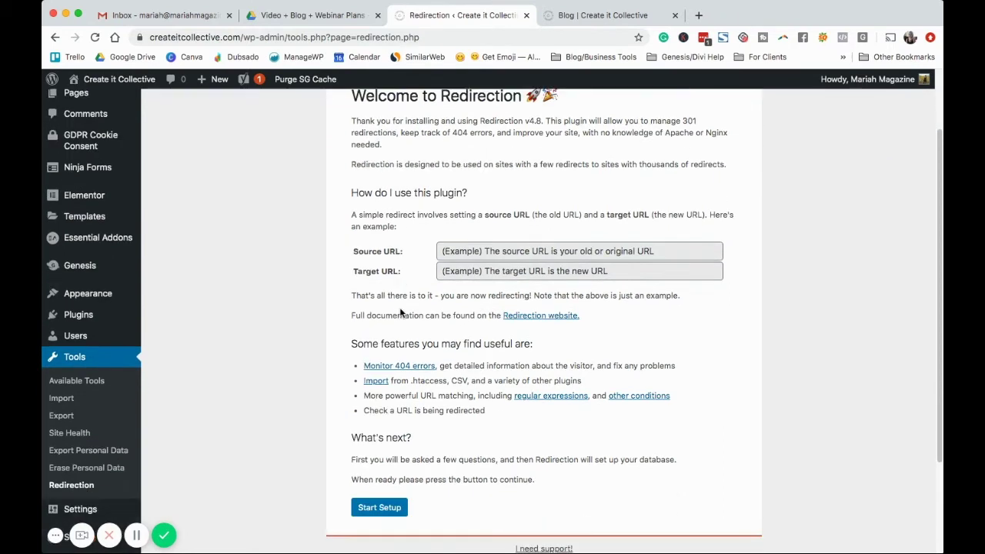
left_click(390, 478)
scroll(415, 419, "up", 3)
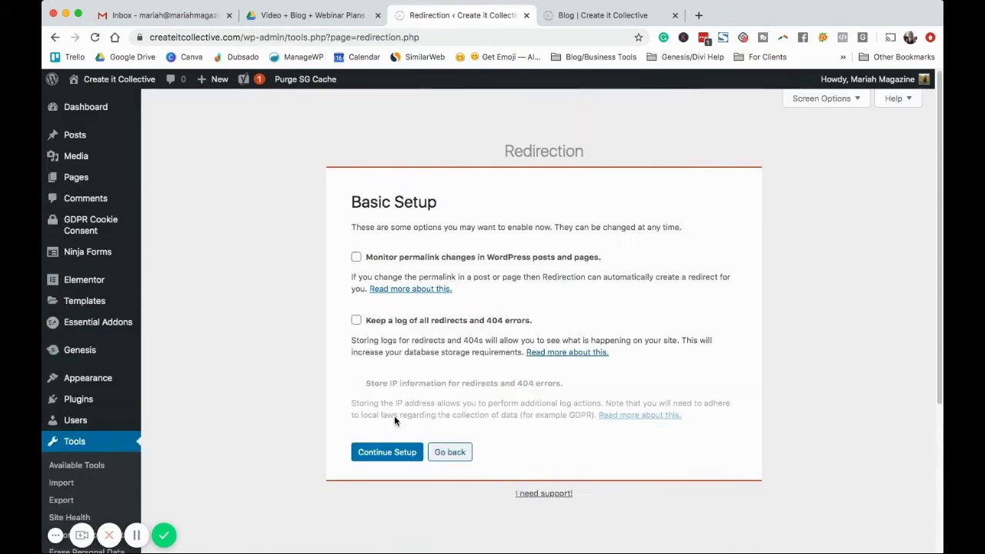
Enable permalink-change monitoring and redirect/404 logging in Basic Setup.
left_click(357, 258)
left_click(369, 322)
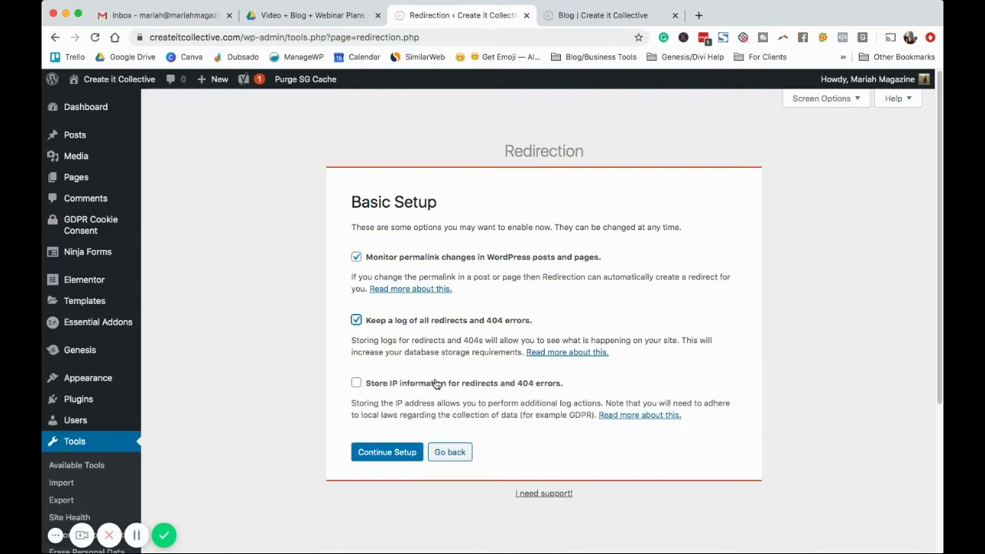
left_click(392, 455)
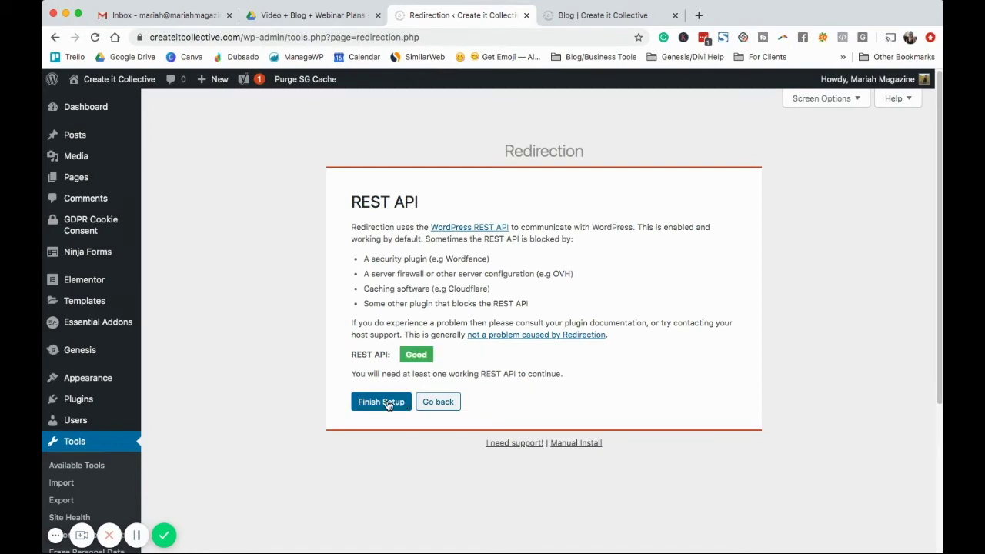
Finish setup after the REST API check, skipping the WordPress old-slugs import.
left_click(389, 404)
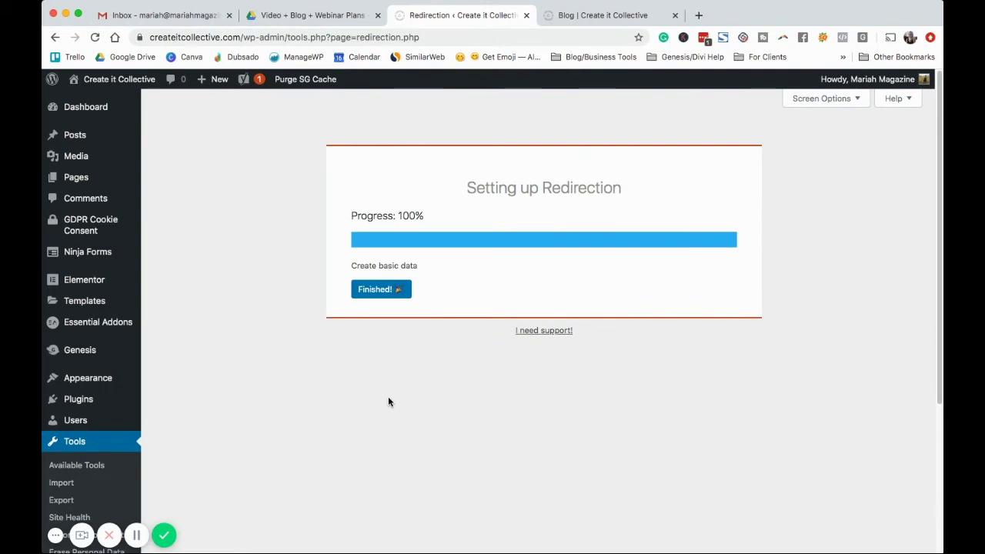
left_click(387, 294)
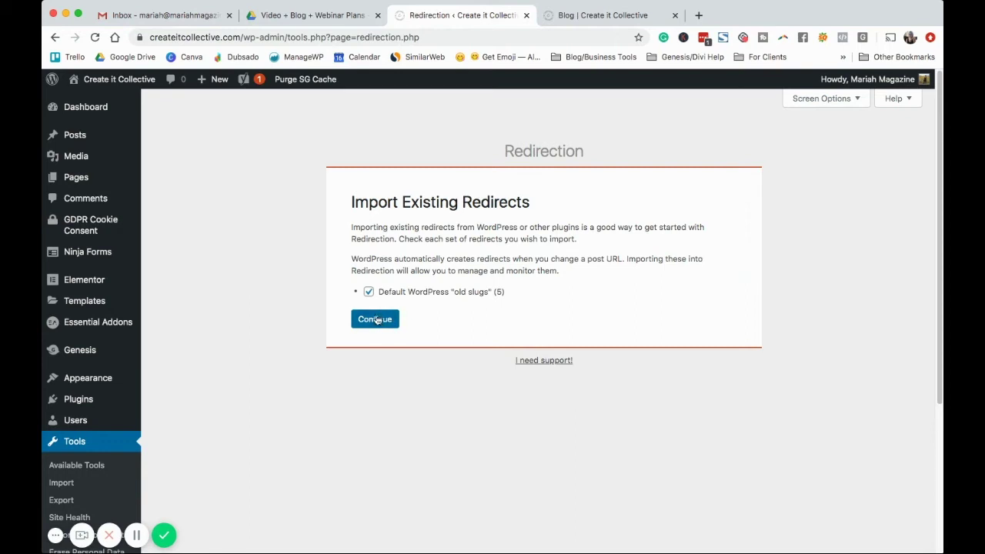
left_click(369, 291)
left_click(383, 320)
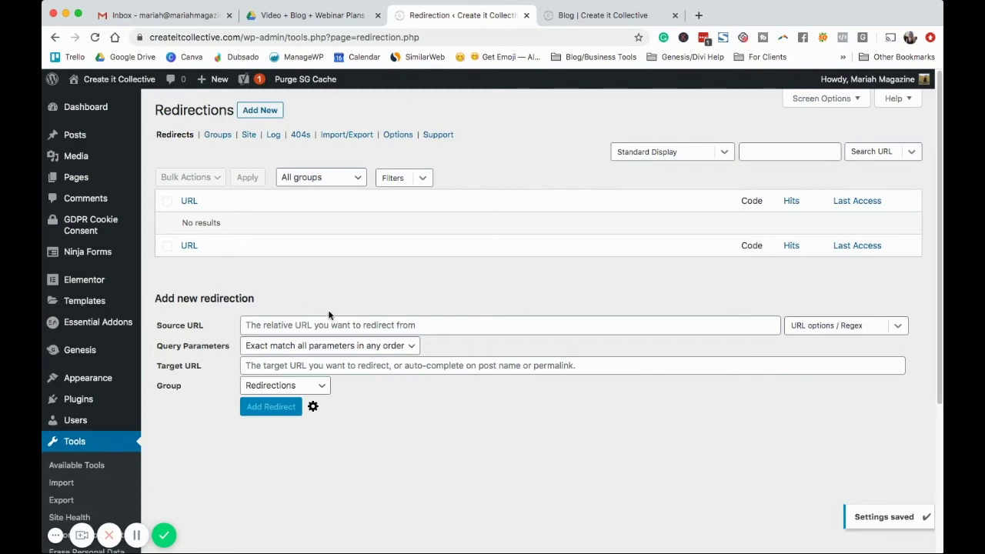
left_click(262, 110)
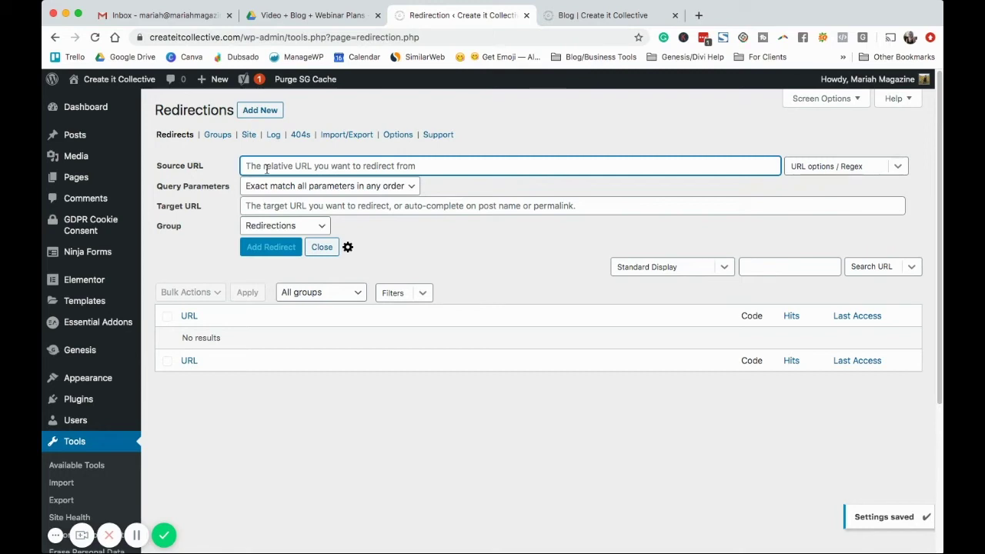
left_click(570, 15)
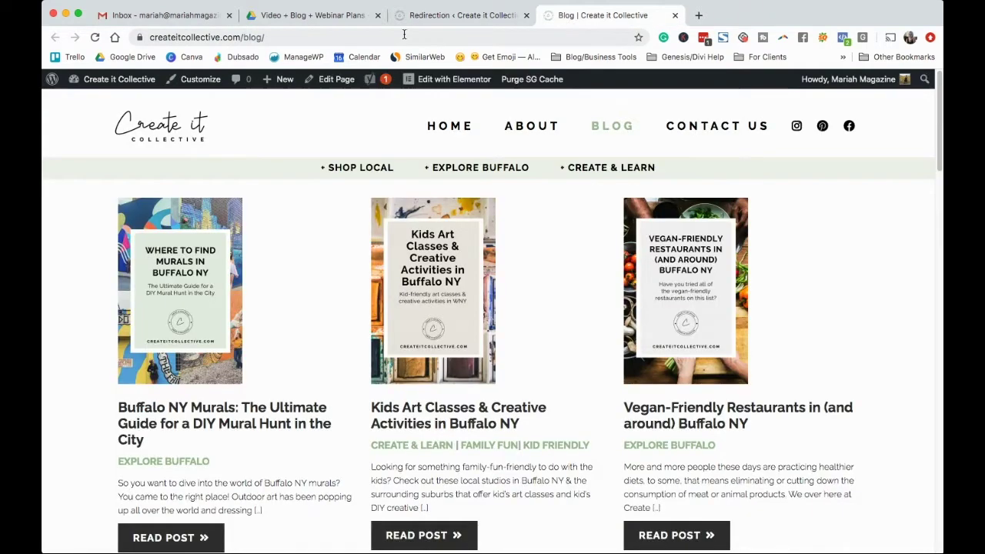
left_click(261, 37)
left_click(287, 37)
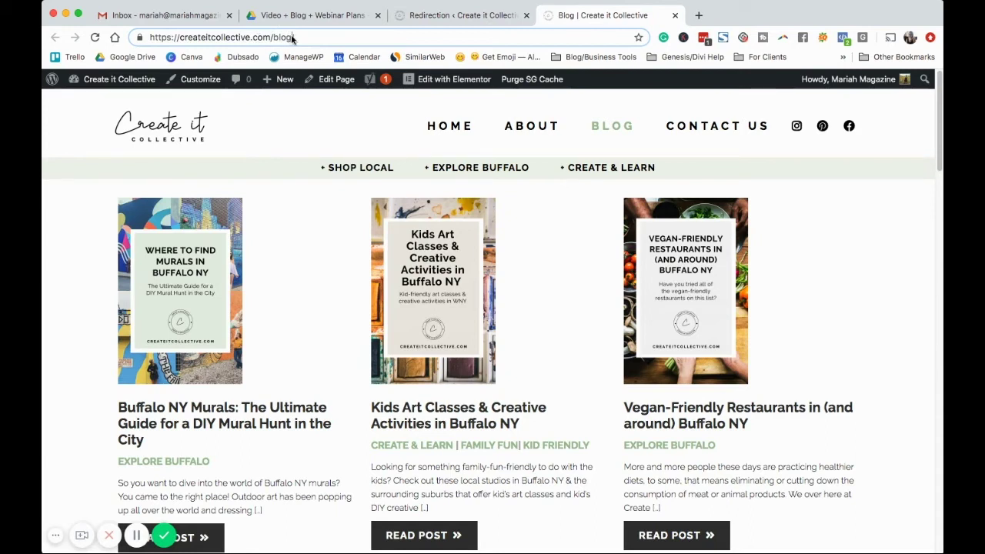
type("-posts/")
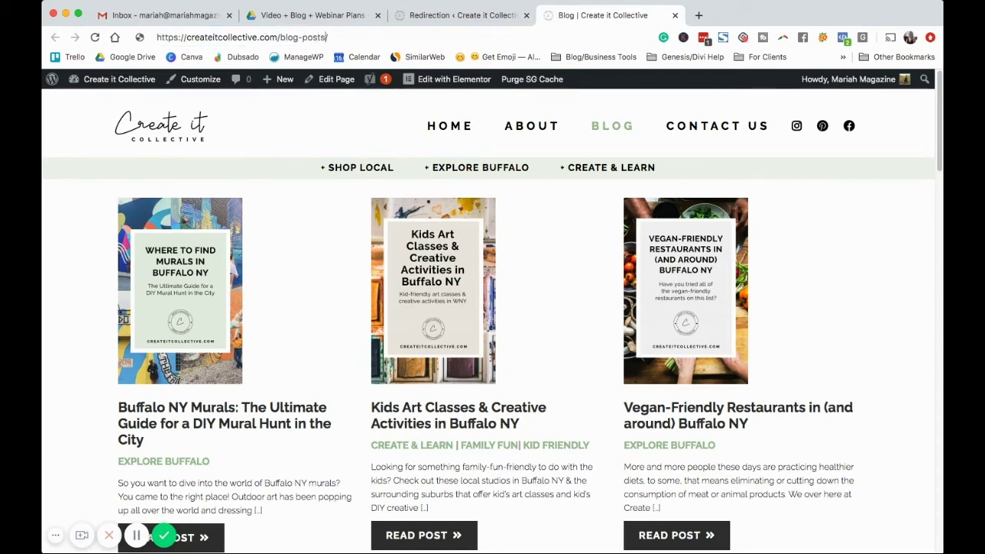
key("super+a")
key("super+c")
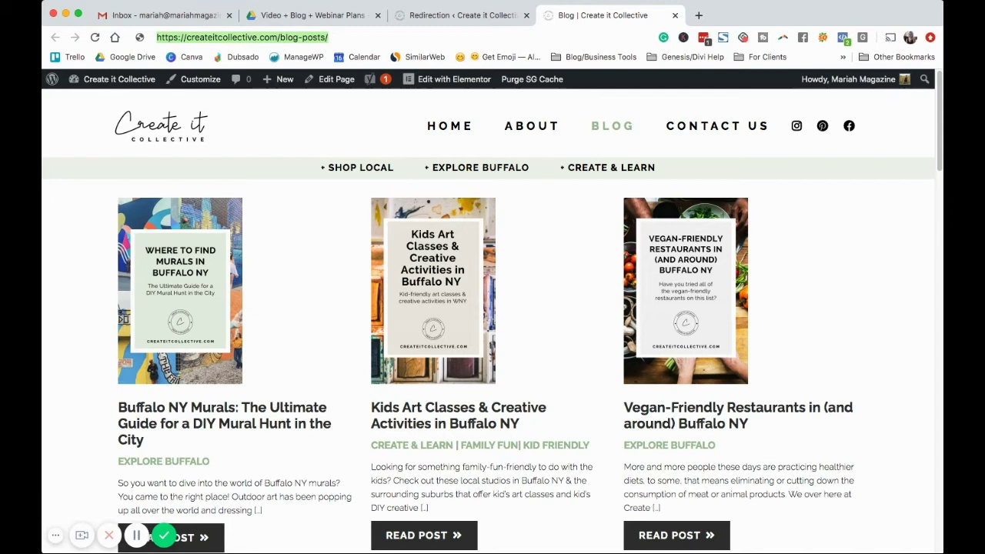
left_click(463, 15)
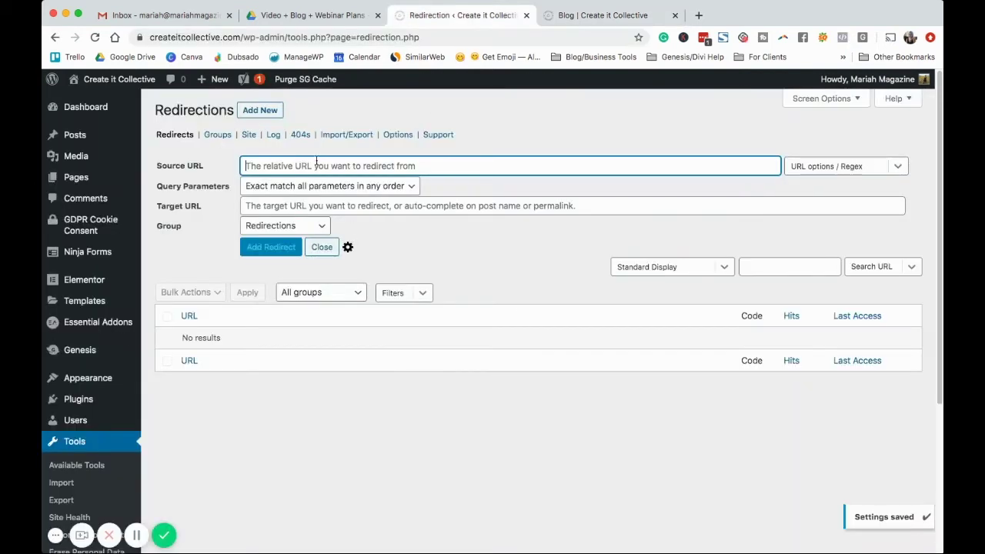
key("super+v")
left_click(472, 241)
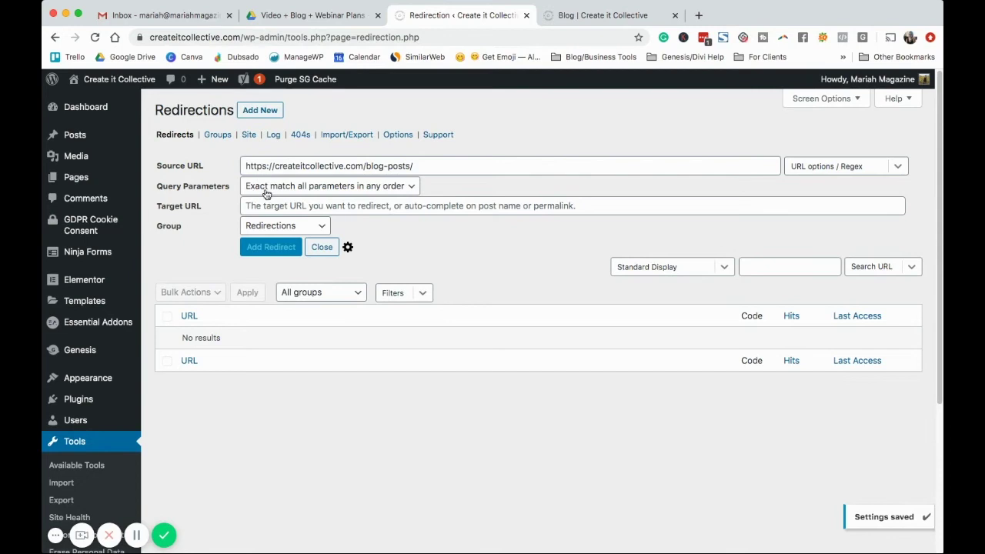
left_click(581, 22)
left_click(320, 37)
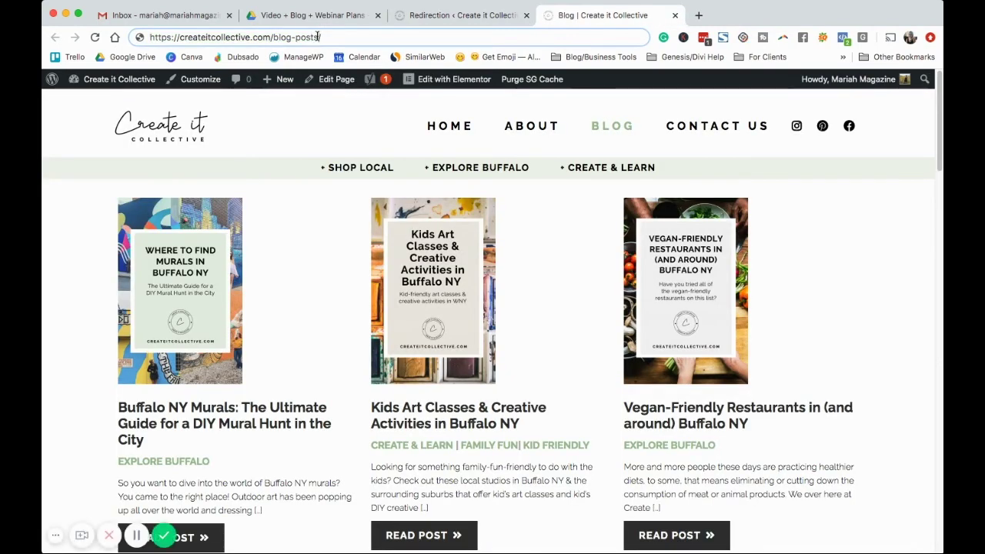
left_click_drag(320, 37, 293, 37)
key("BackSpace")
key("Return")
key("super+a")
key("super+c")
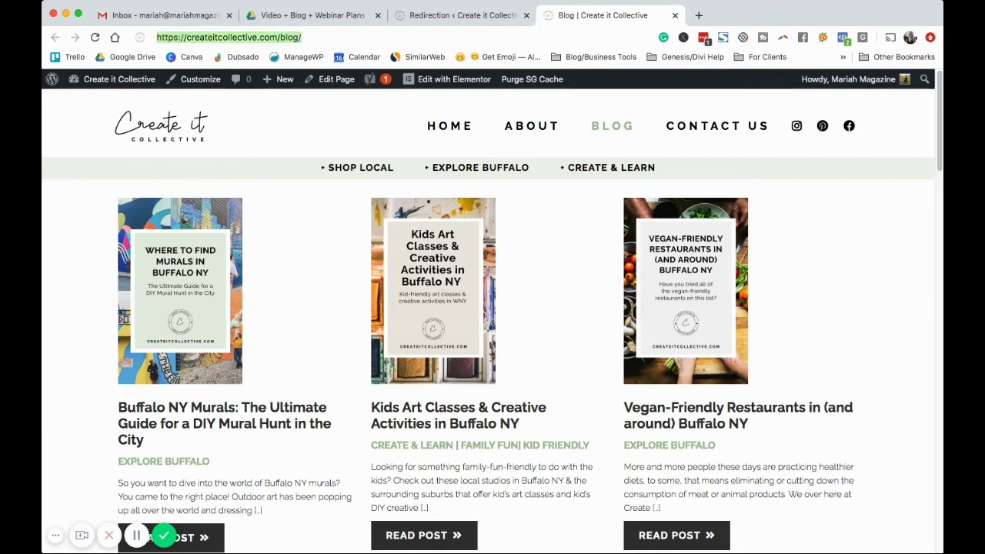
left_click(461, 15)
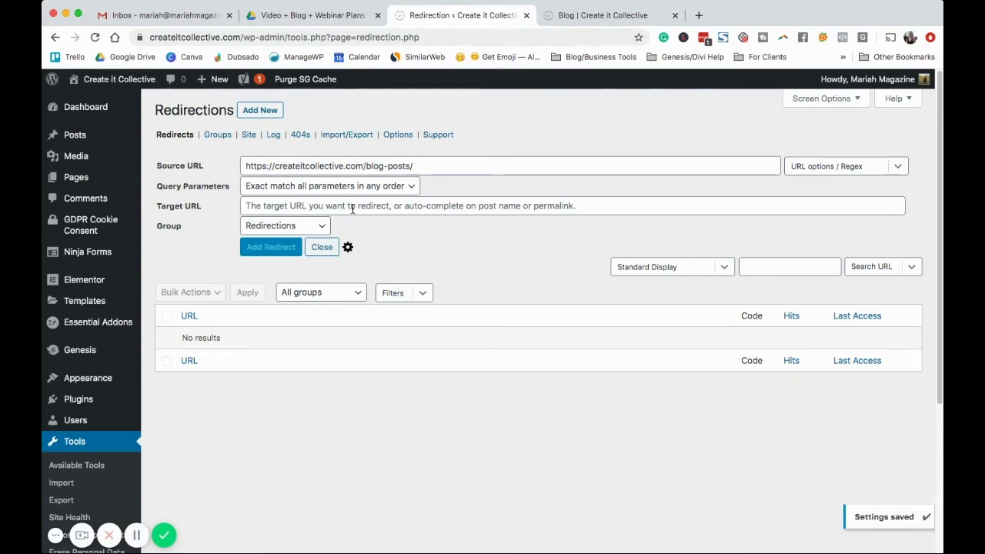
left_click(350, 206)
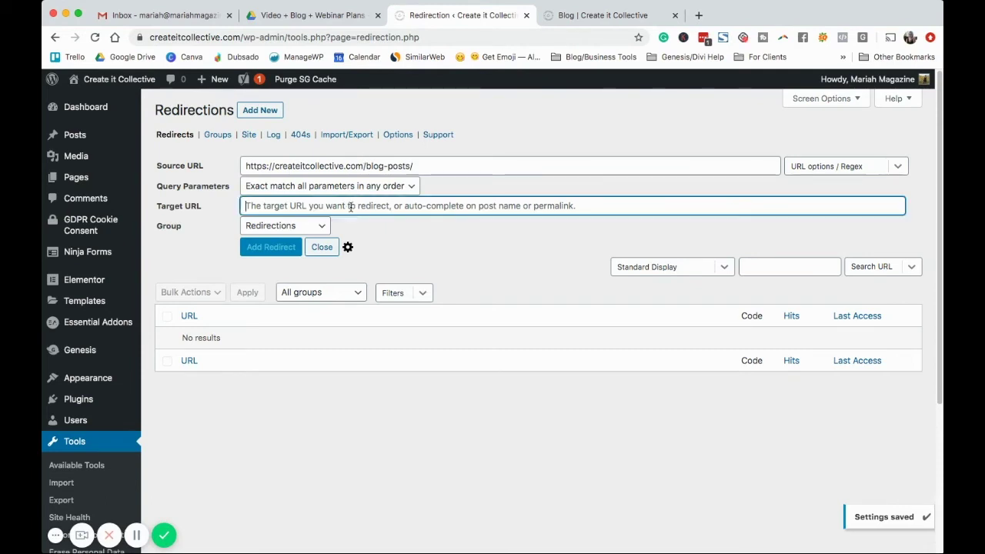
key("super+v")
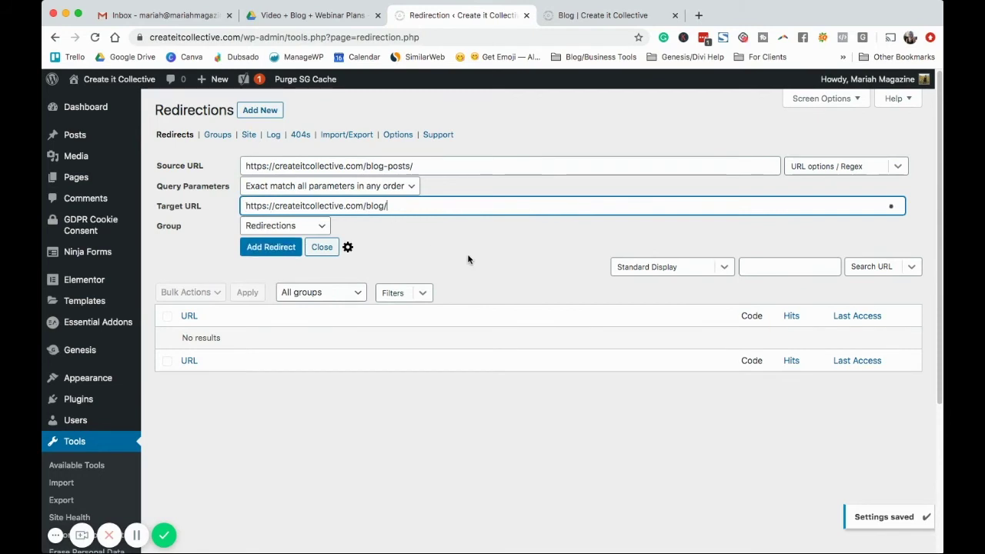
left_click(467, 257)
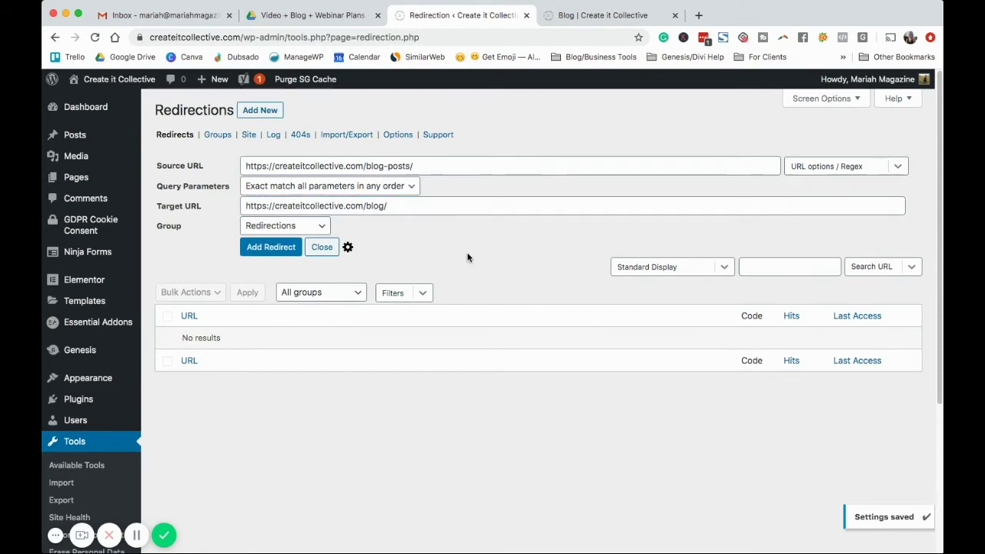
Add the /blog-posts/ 301 redirect and run Check Redirect to confirm it reaches /blog/.
left_click(267, 247)
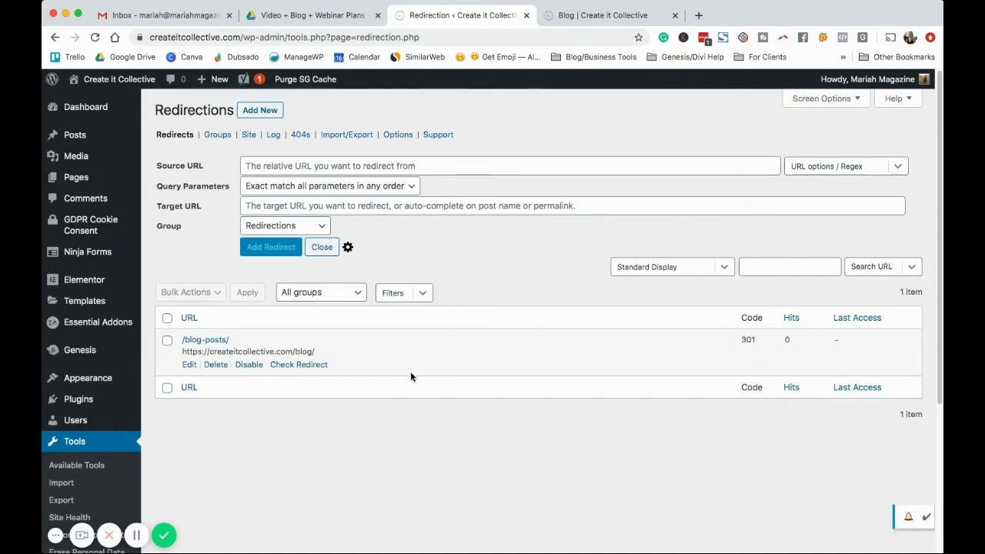
left_click(293, 368)
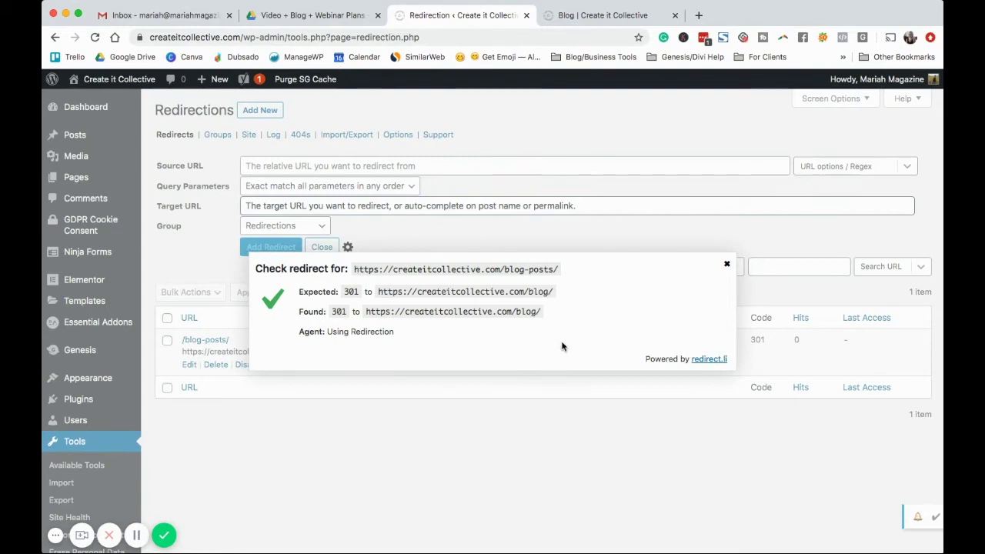
left_click_drag(355, 270, 561, 269)
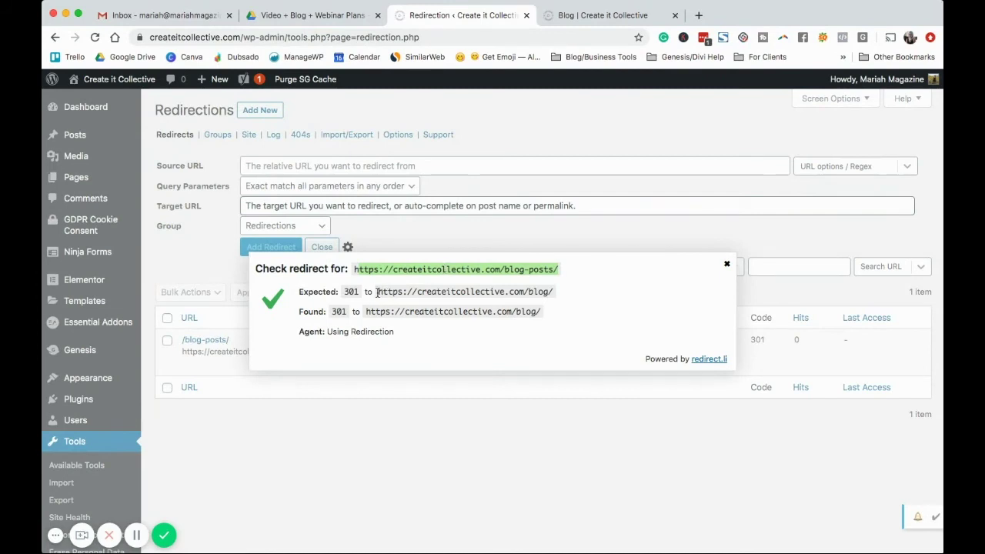
left_click_drag(378, 291, 556, 295)
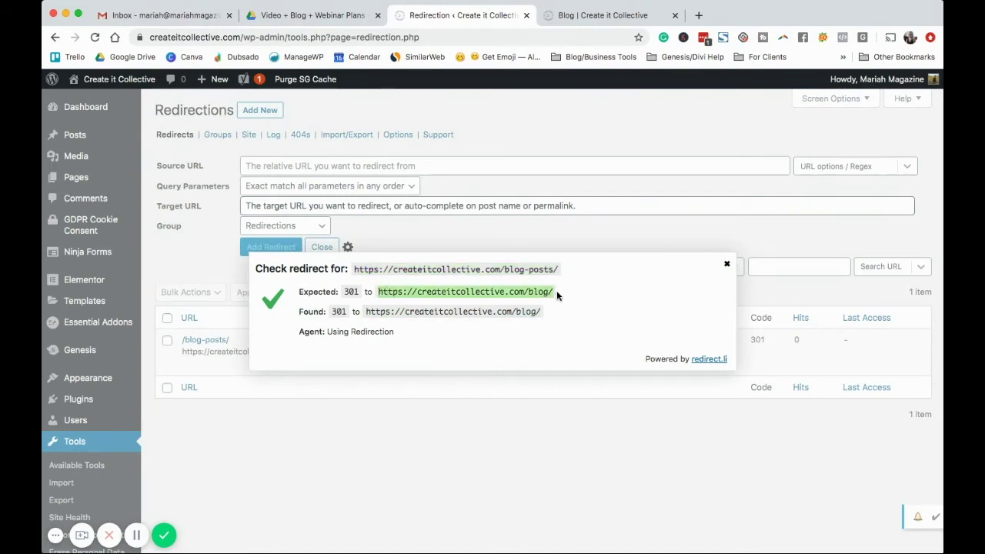
left_click(727, 264)
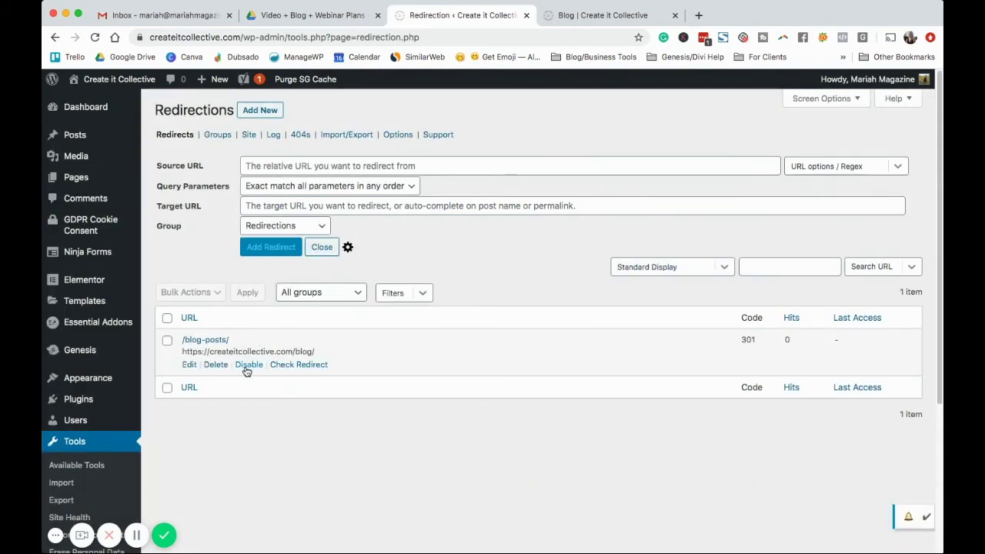
Open the /blog-posts/ redirect's inline editor and save it without changes.
left_click(189, 364)
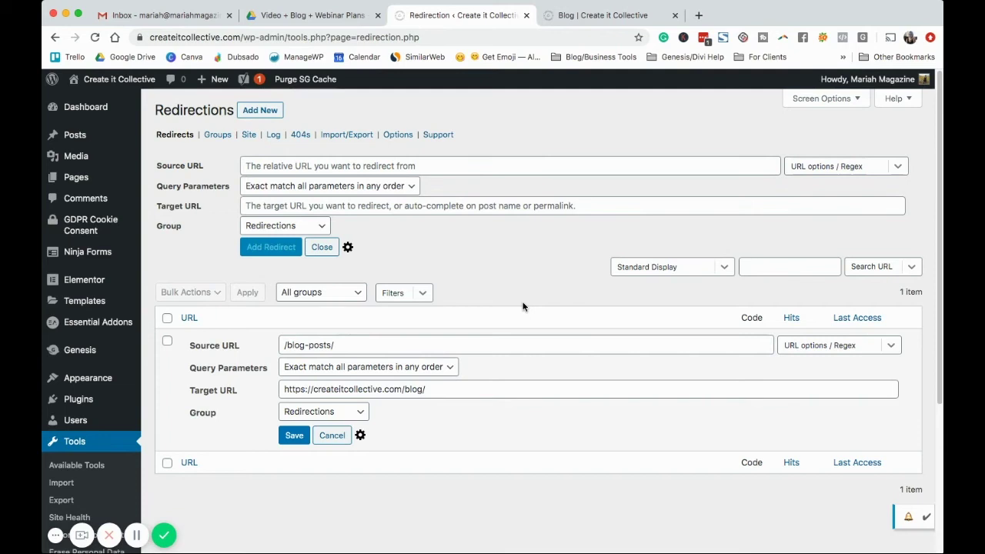
left_click(294, 433)
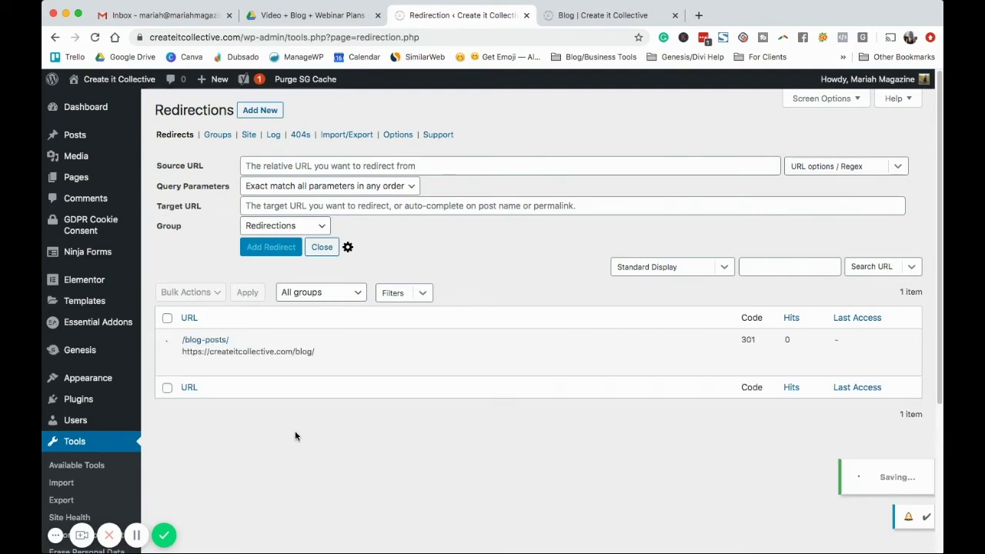
Scroll through the Redirection Options settings, then return to the Redirects list.
left_click(397, 134)
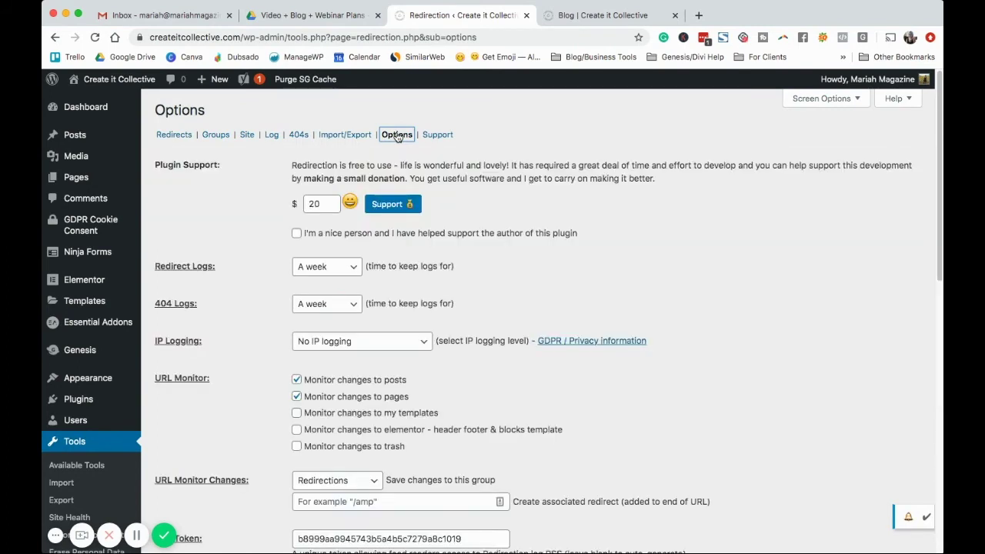
scroll(543, 270, "down", 5)
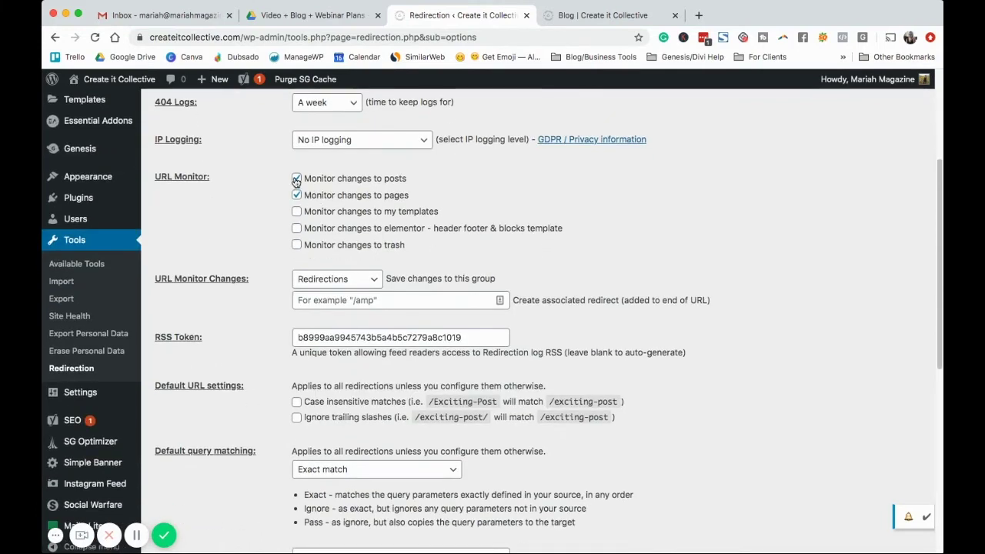
scroll(247, 232, "up", 2)
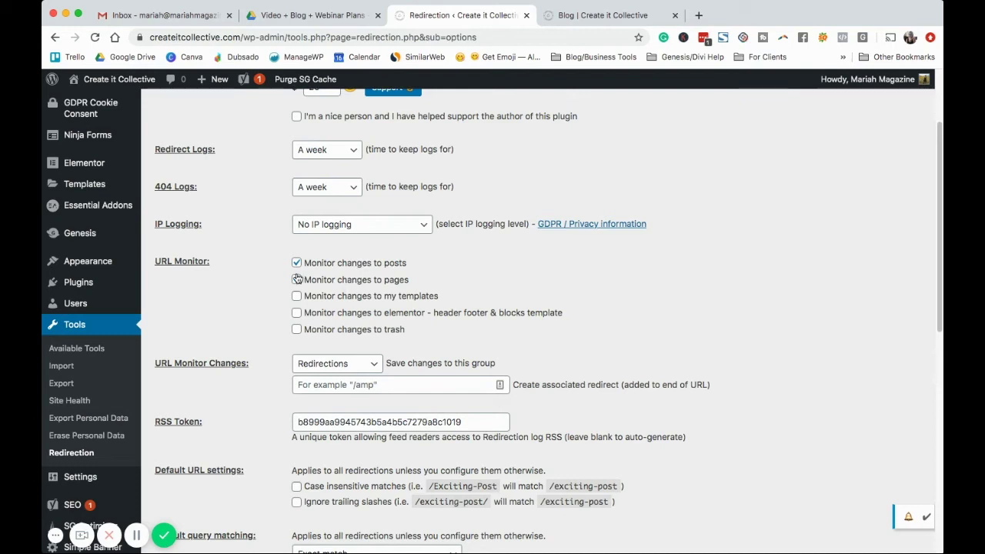
scroll(275, 307, "down", 10)
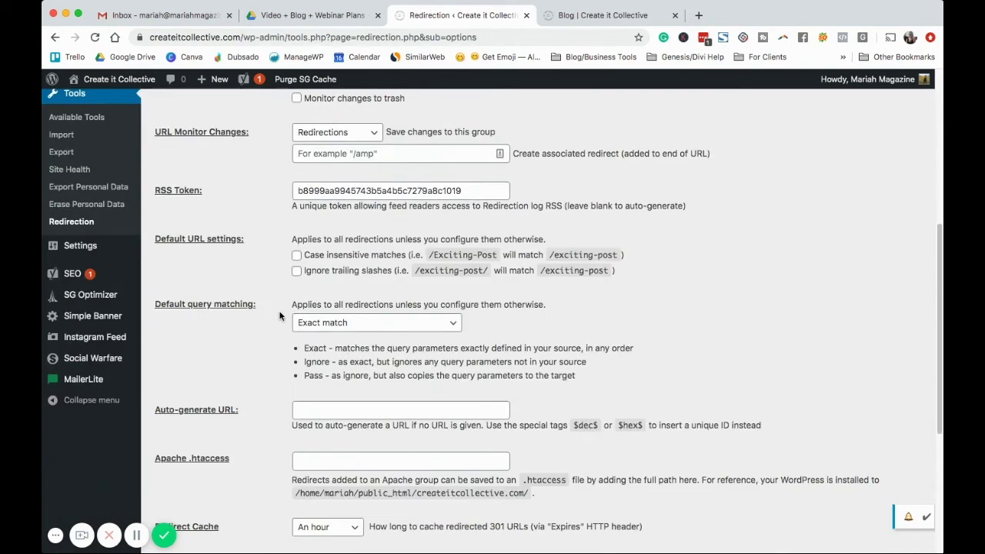
scroll(277, 331, "down", 1)
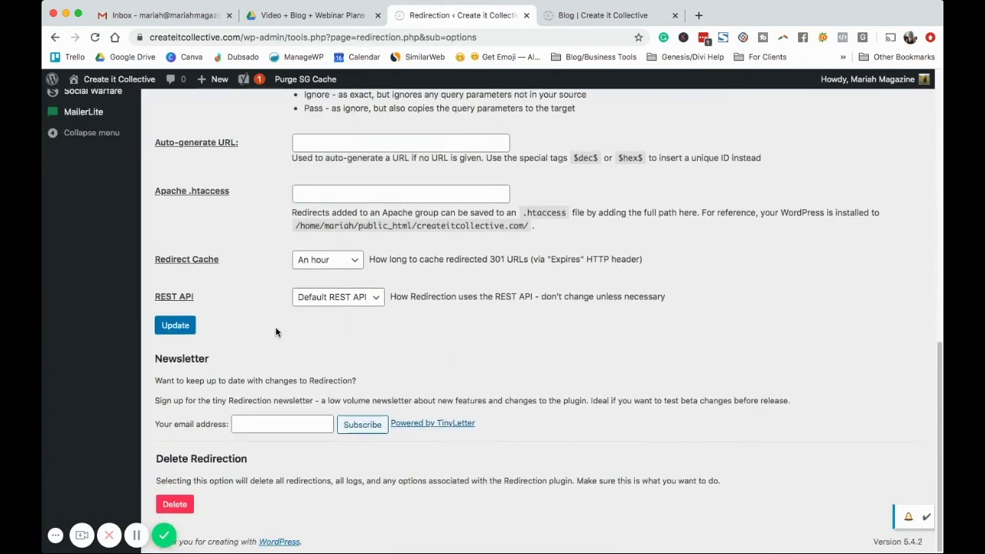
scroll(275, 331, "up", 7)
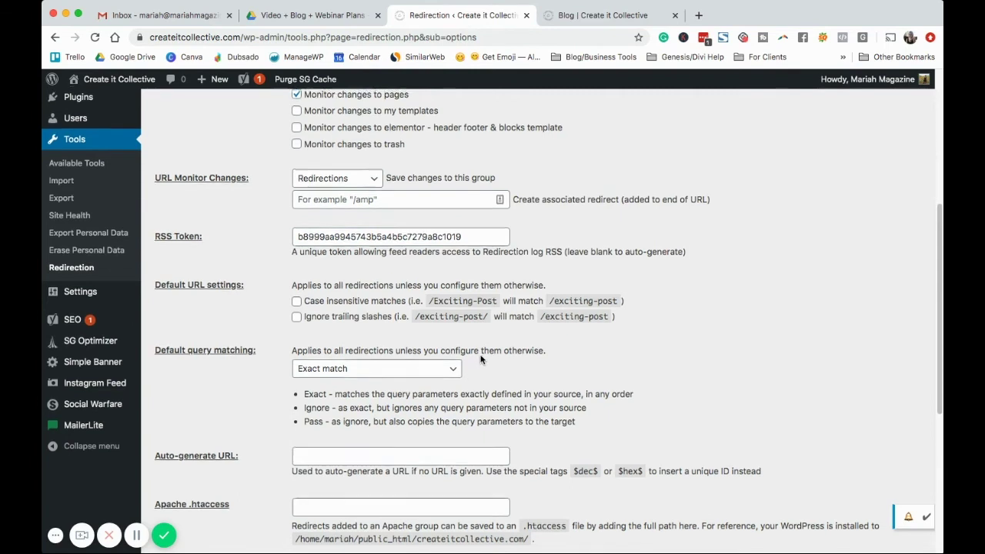
scroll(538, 393, "up", 3)
scroll(562, 400, "up", 5)
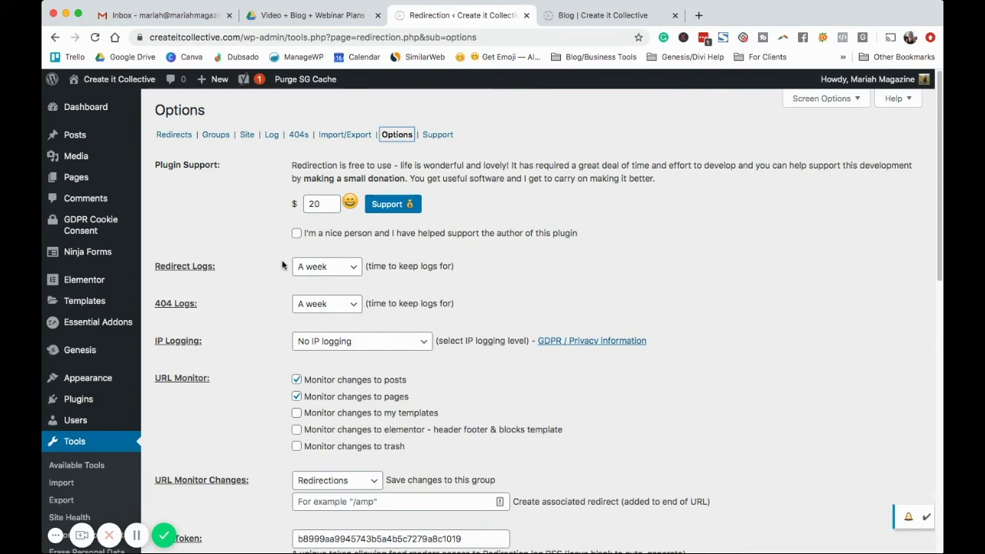
left_click(177, 135)
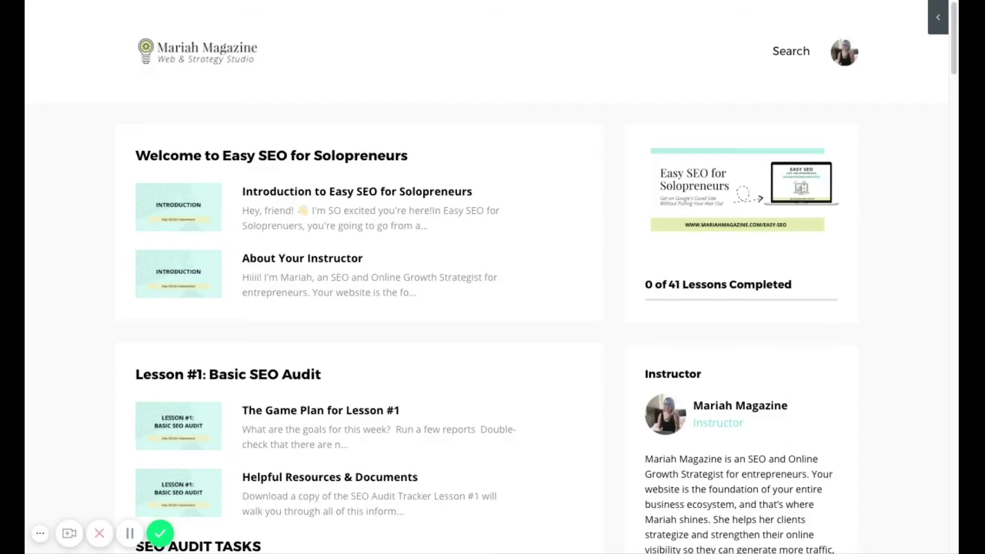
scroll(475, 355, "down", 1)
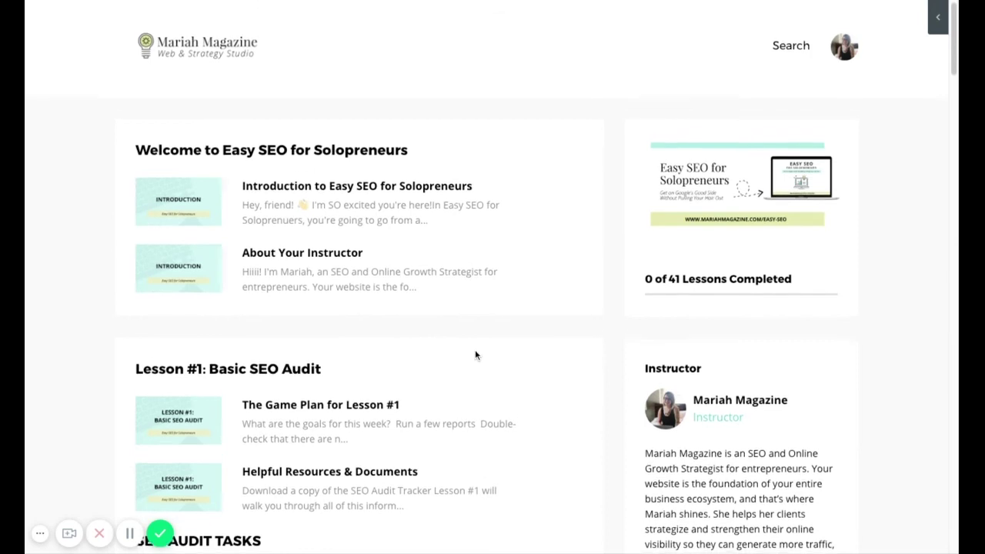
scroll(475, 355, "down", 3)
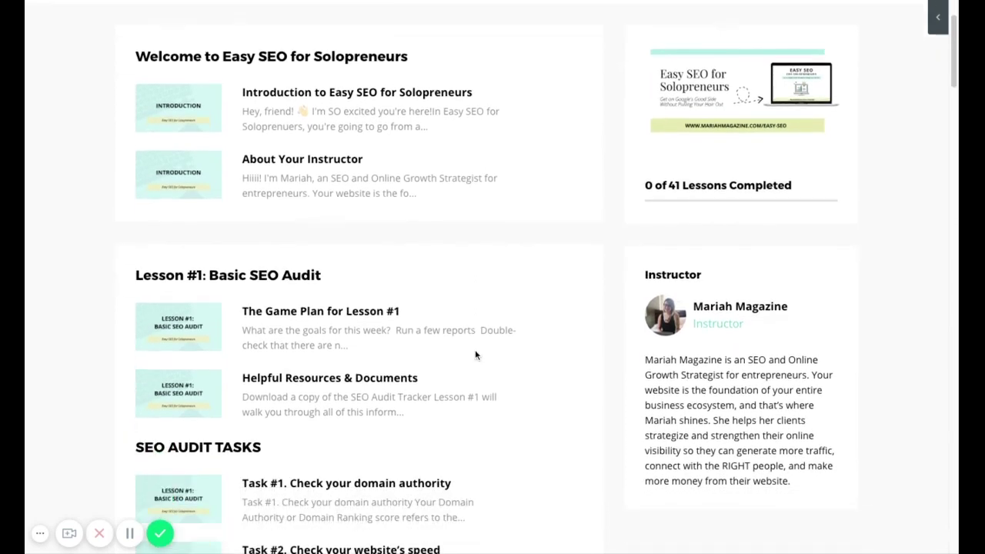
scroll(492, 277, "down", 2)
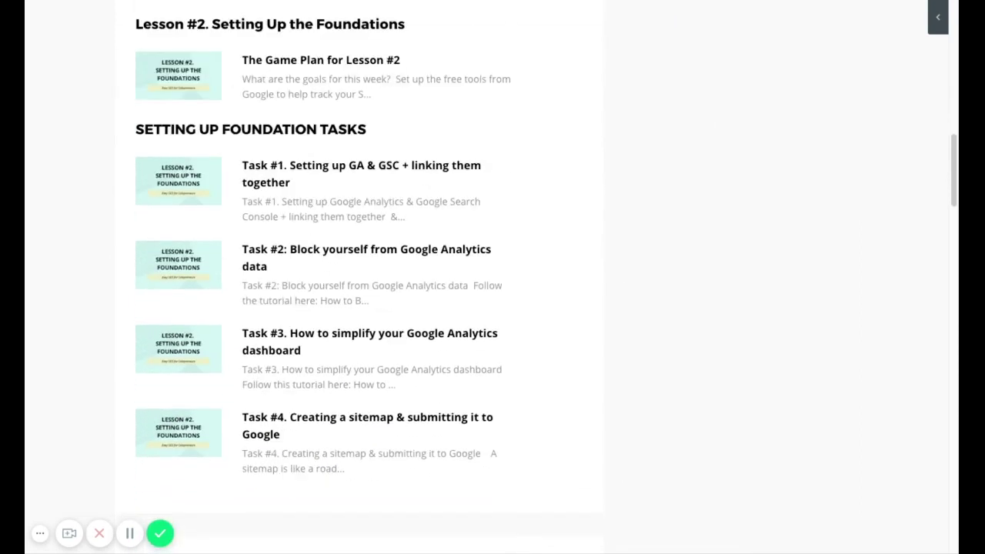
scroll(493, 277, "down", 9)
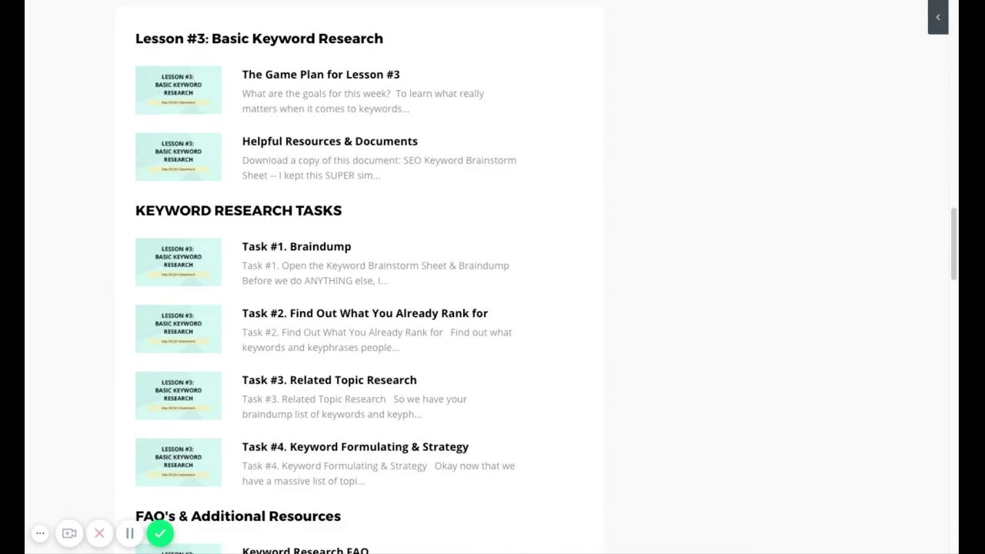
scroll(493, 277, "down", 8)
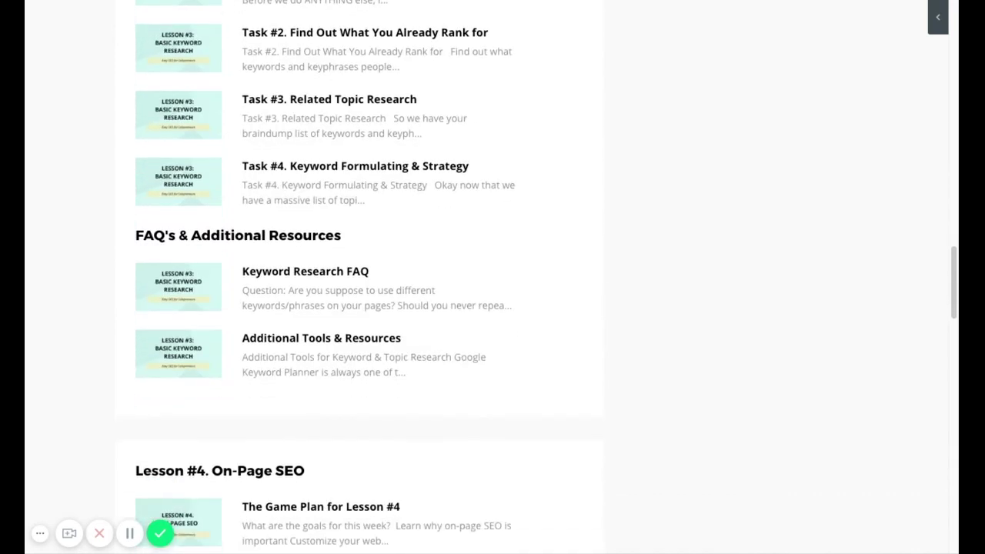
scroll(492, 277, "down", 11)
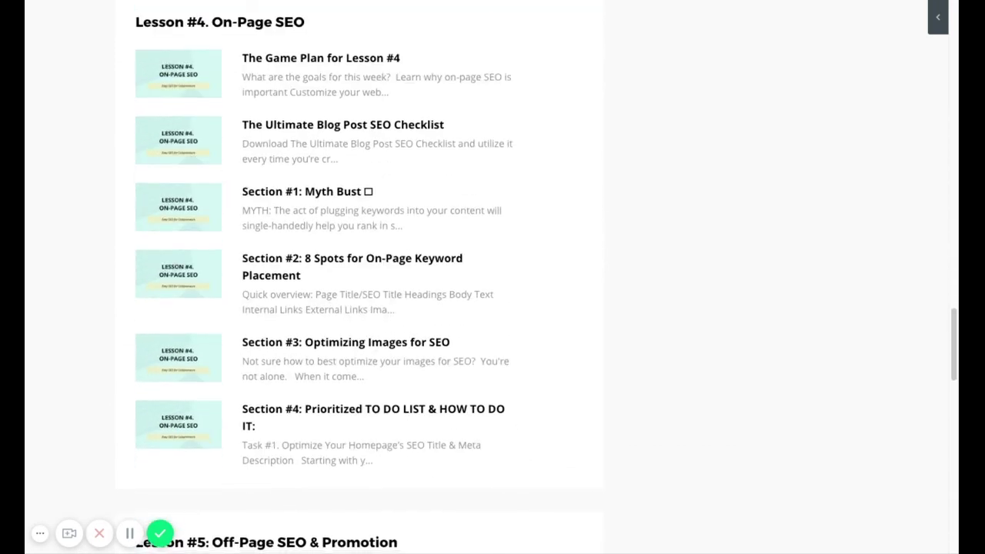
scroll(492, 277, "down", 12)
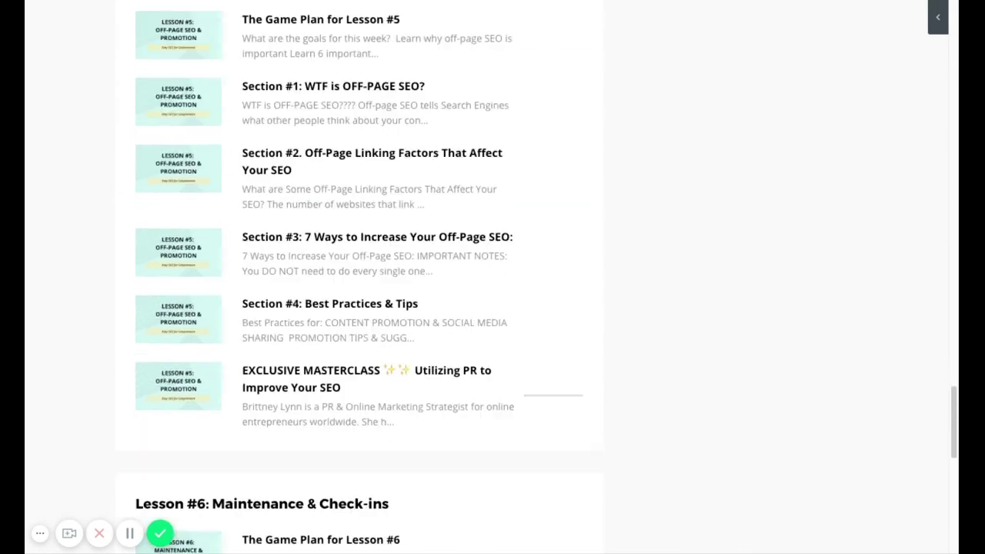
scroll(493, 277, "down", 13)
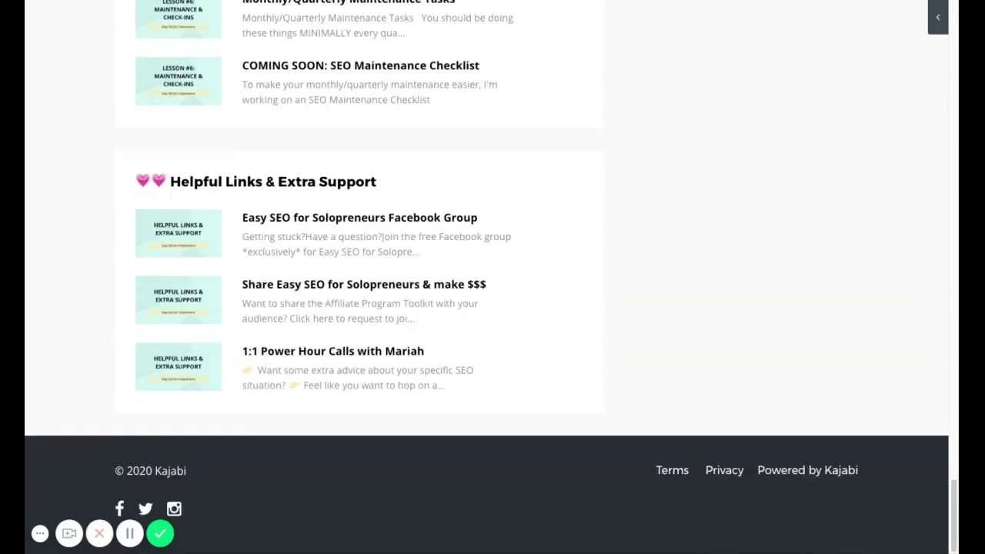